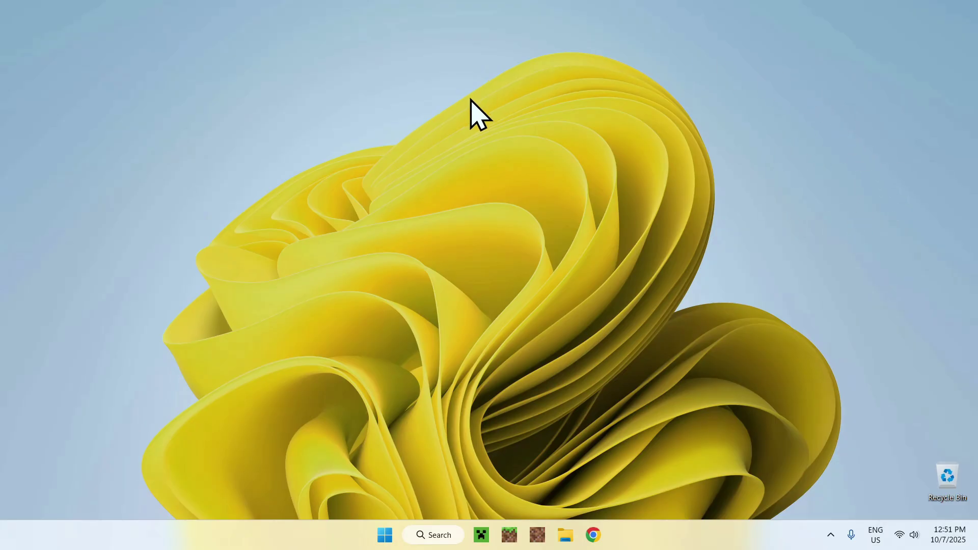
Open Chrome, search Google for Modrinth, and open the modrinth.com website
left_click(594, 533)
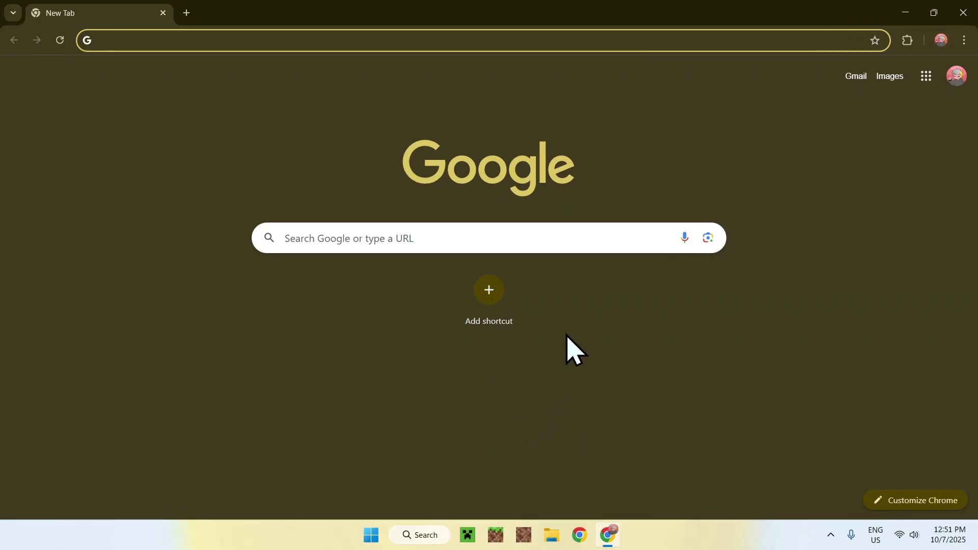
left_click(538, 240)
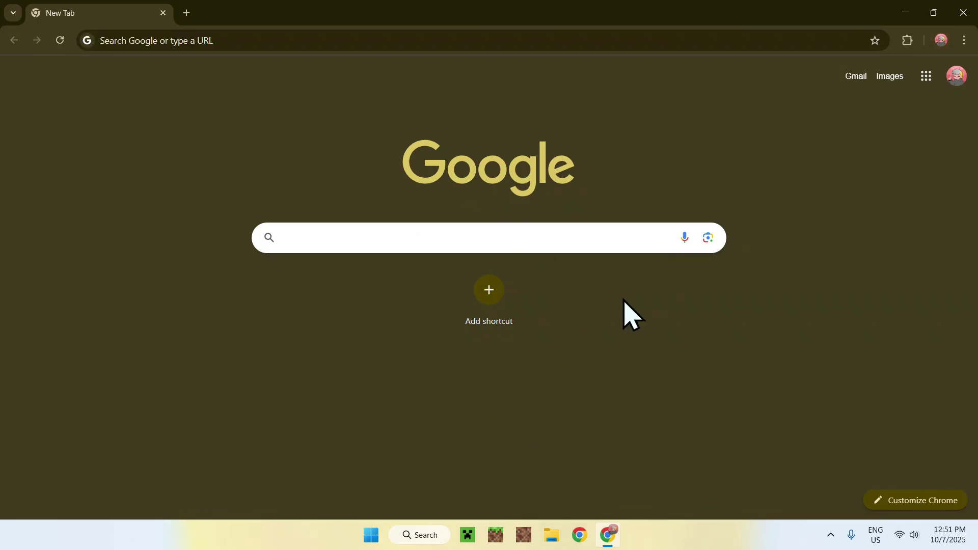
type("Modrinth")
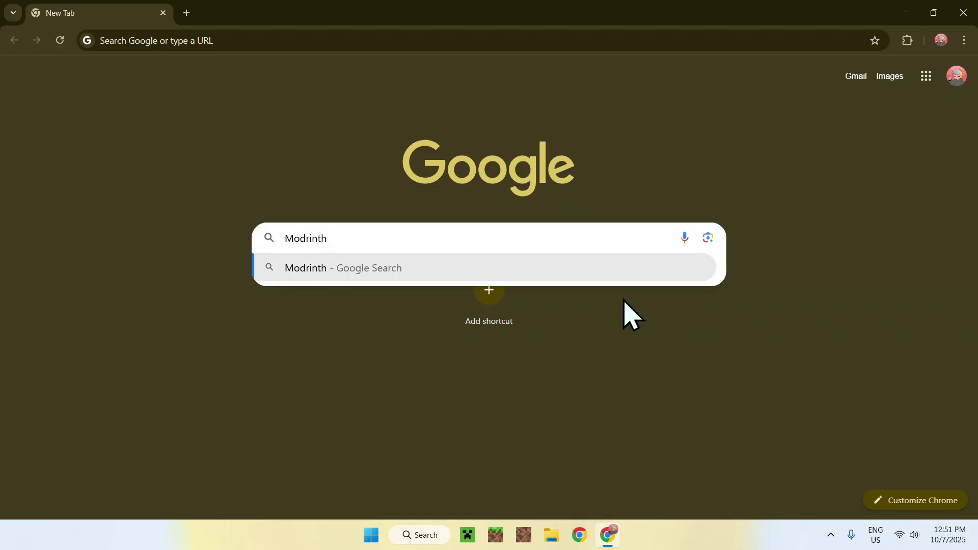
key("Return")
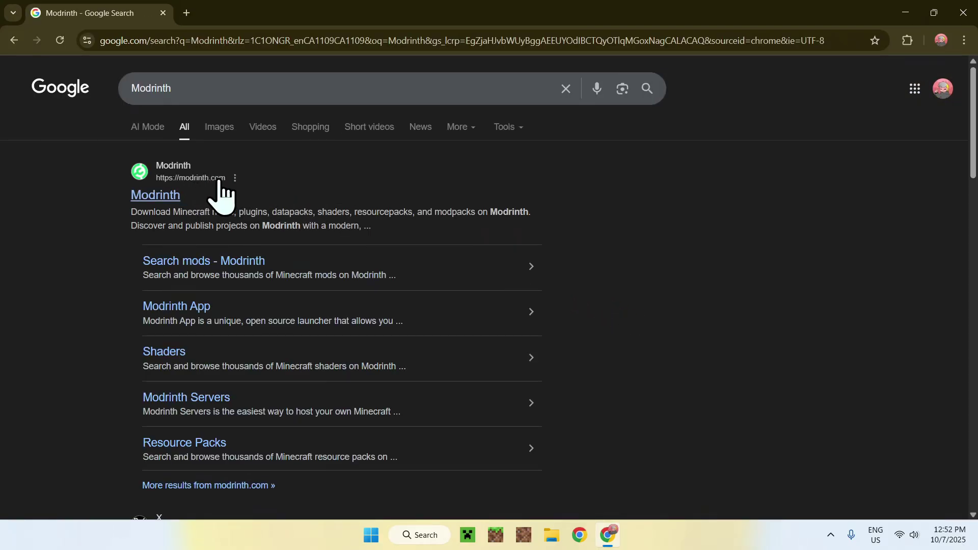
left_click(155, 198)
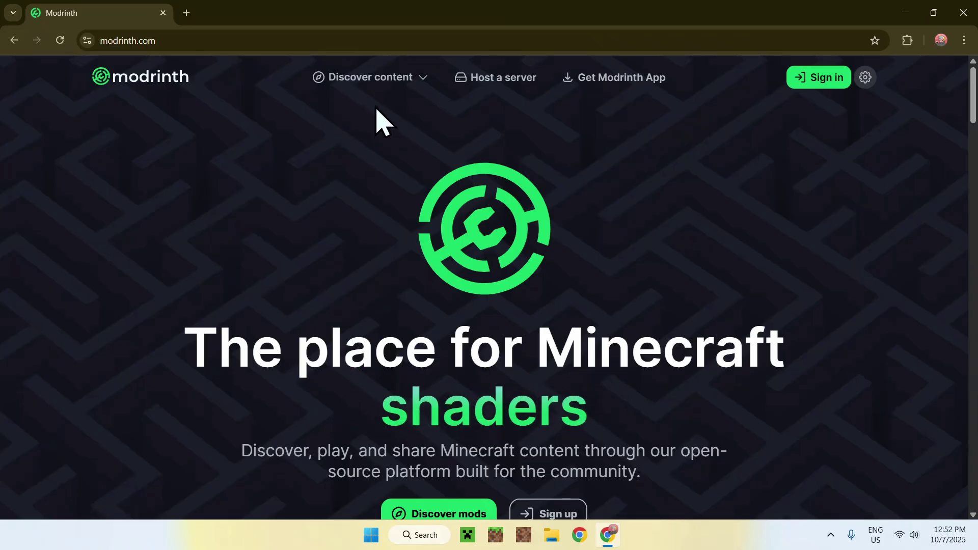
Go to Modrinth's resource packs section and search it for Fullbright
mouse_move(377, 86)
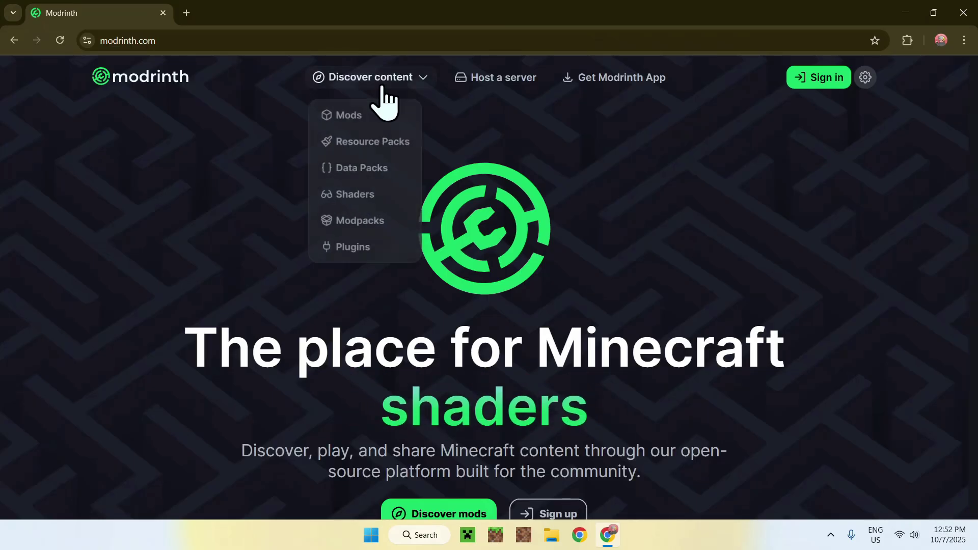
left_click(367, 145)
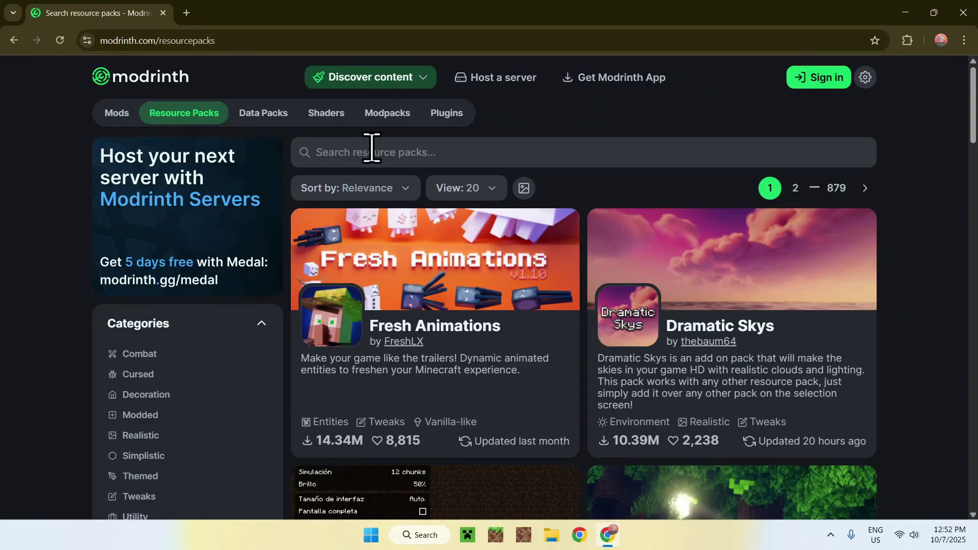
left_click(375, 152)
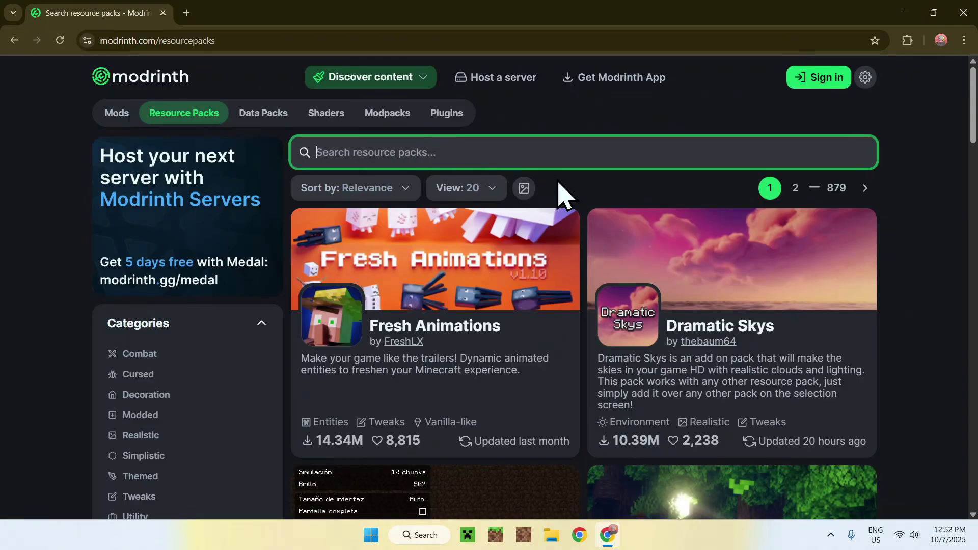
type("F")
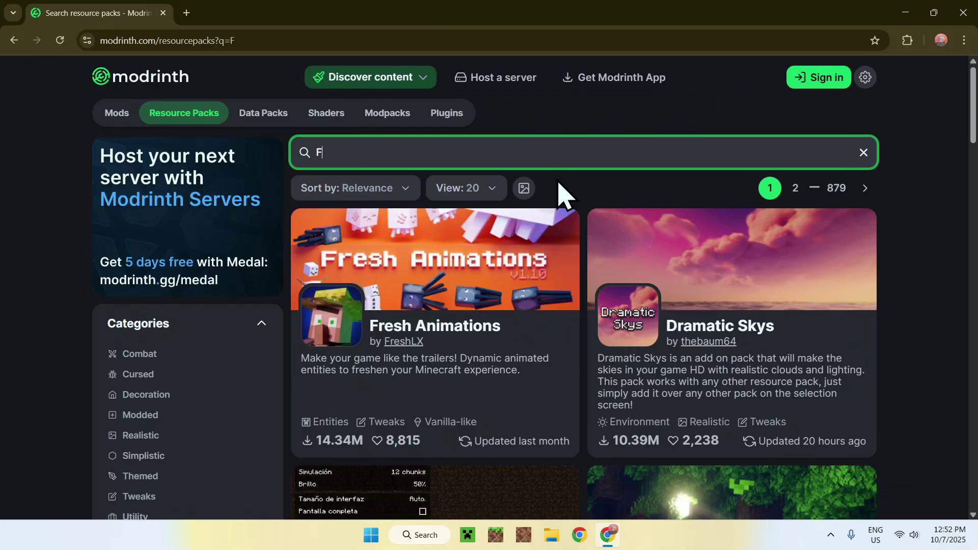
type("ullbright")
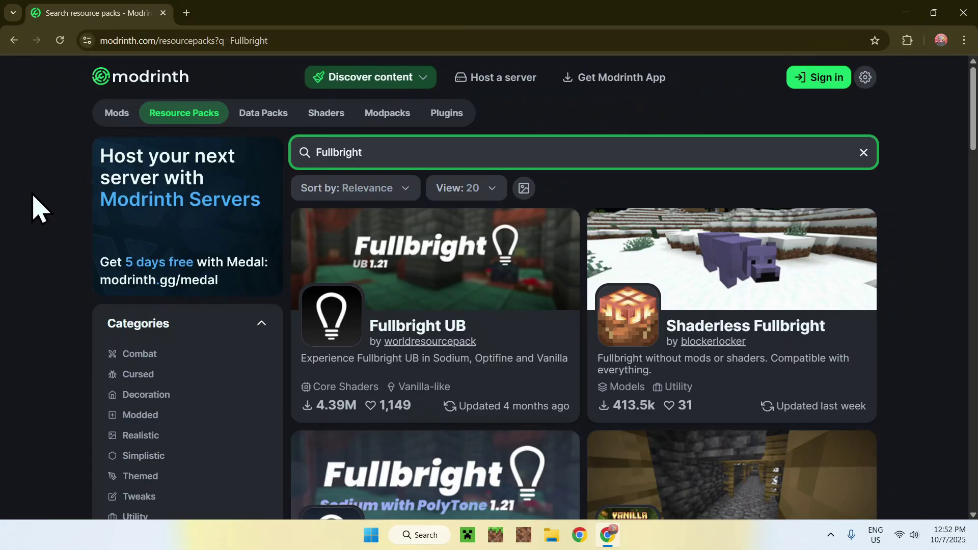
Filter the resource packs by game version 1.21.10 and open the matching Fullbright pack's page
scroll(37, 206, "down", 10)
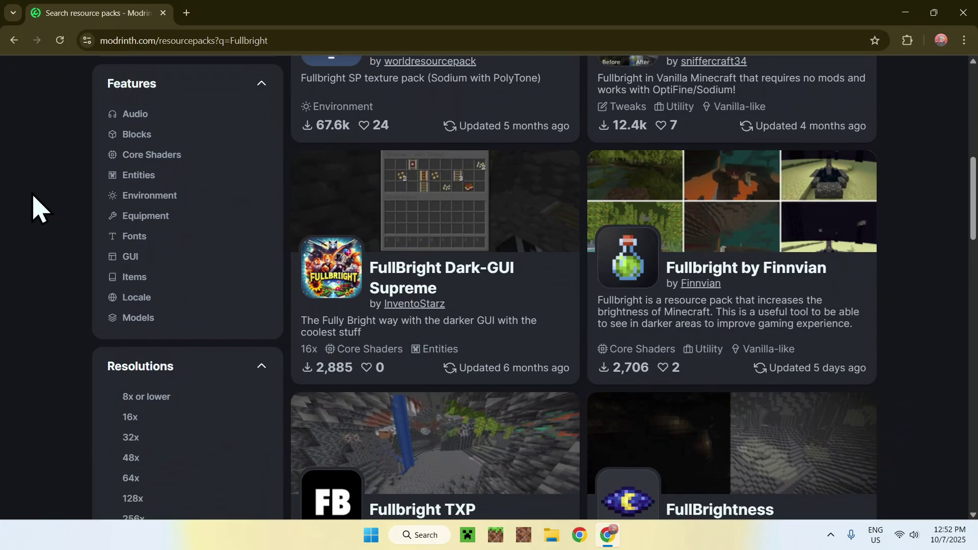
scroll(36, 207, "down", 8)
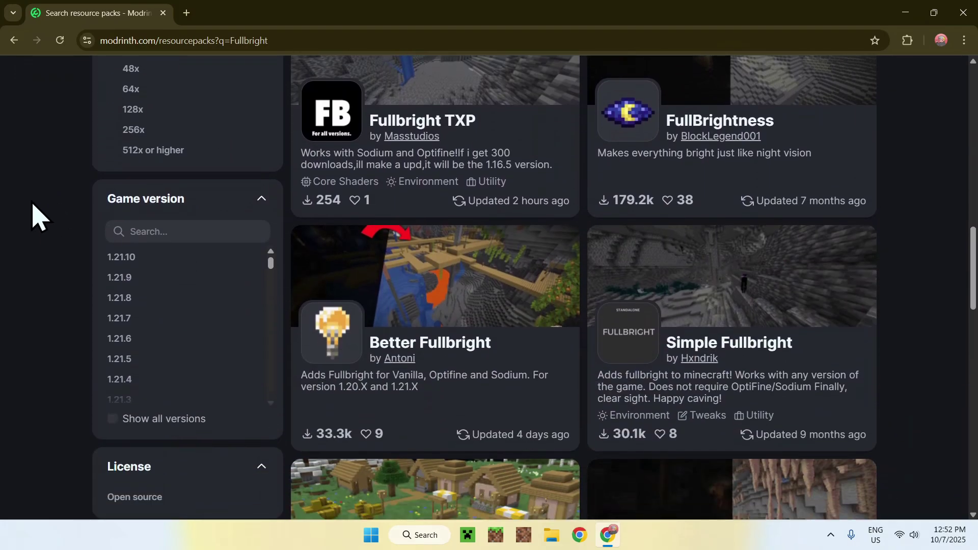
left_click(170, 259)
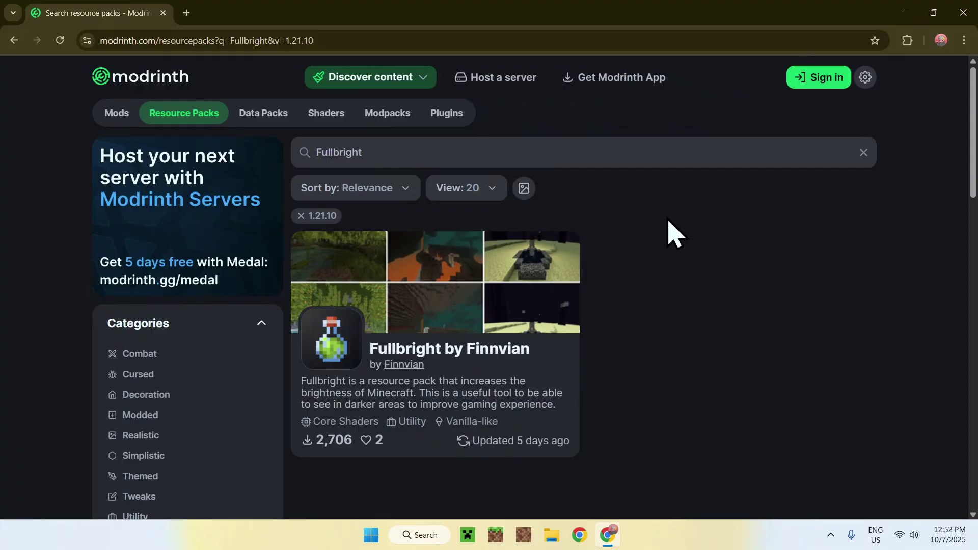
left_click(449, 357)
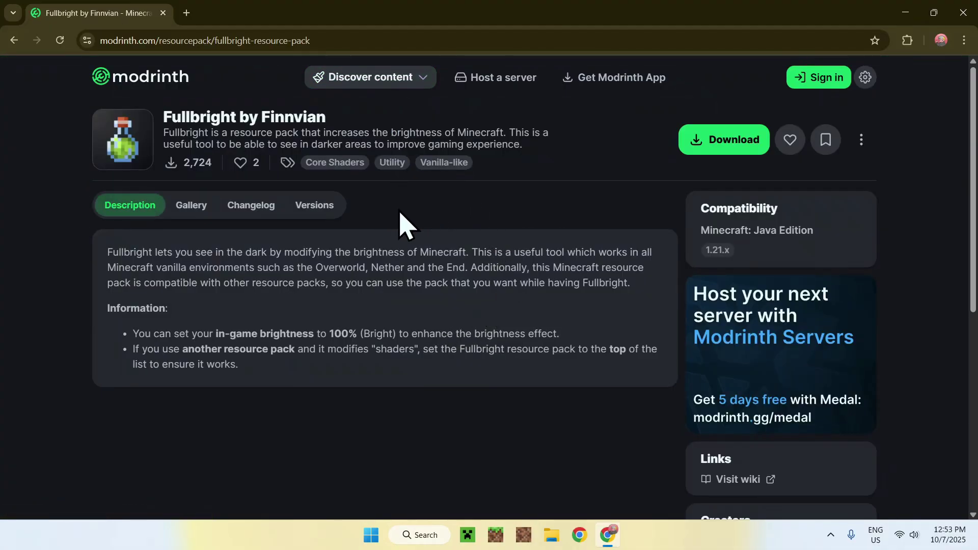
Filter the Fullbright pack's versions to game version 1.21.10, download version 1.2, and close the browser
left_click(312, 206)
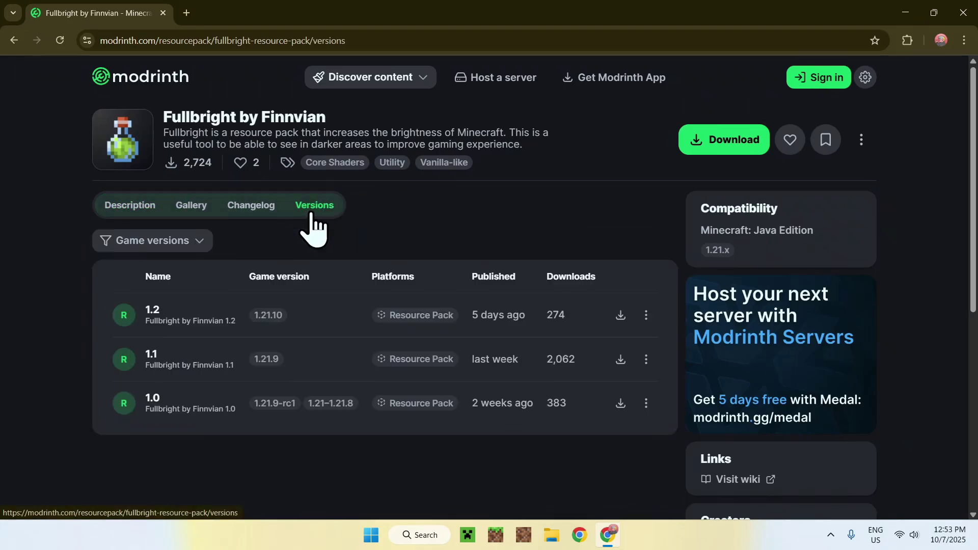
left_click(145, 247)
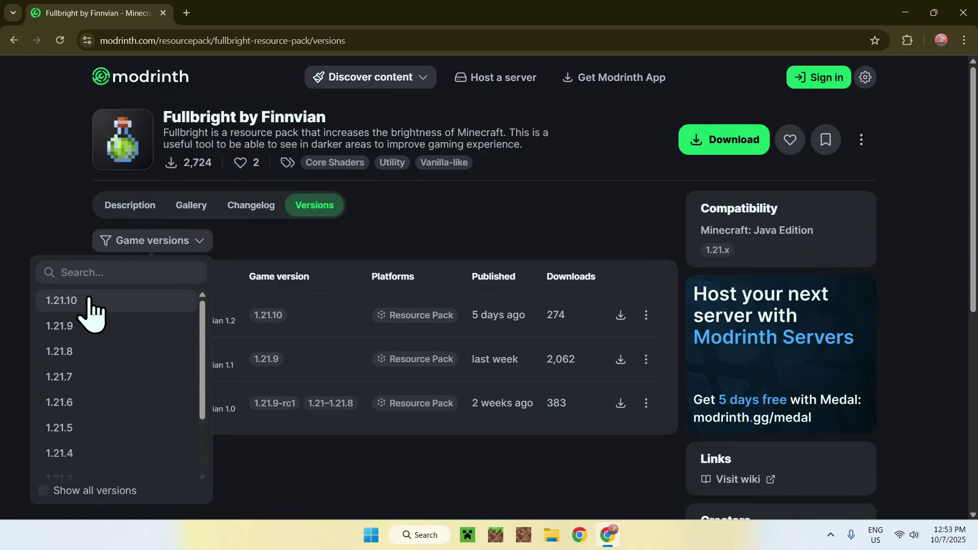
left_click(89, 301)
left_click(42, 245)
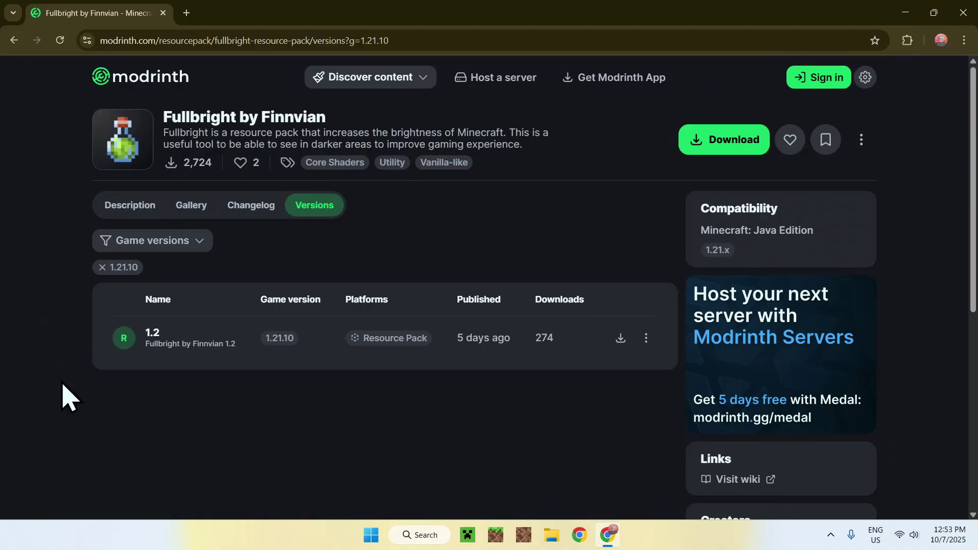
left_click(620, 339)
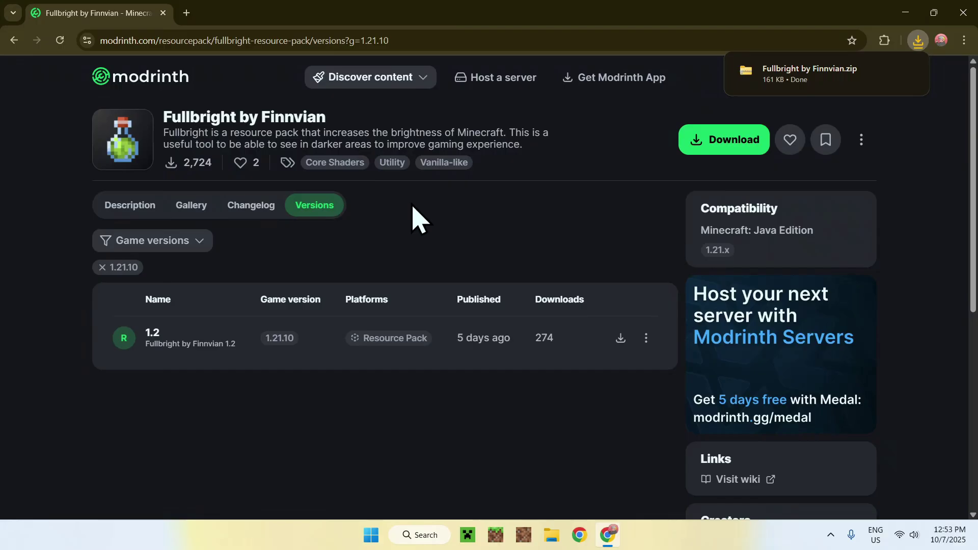
left_click(962, 12)
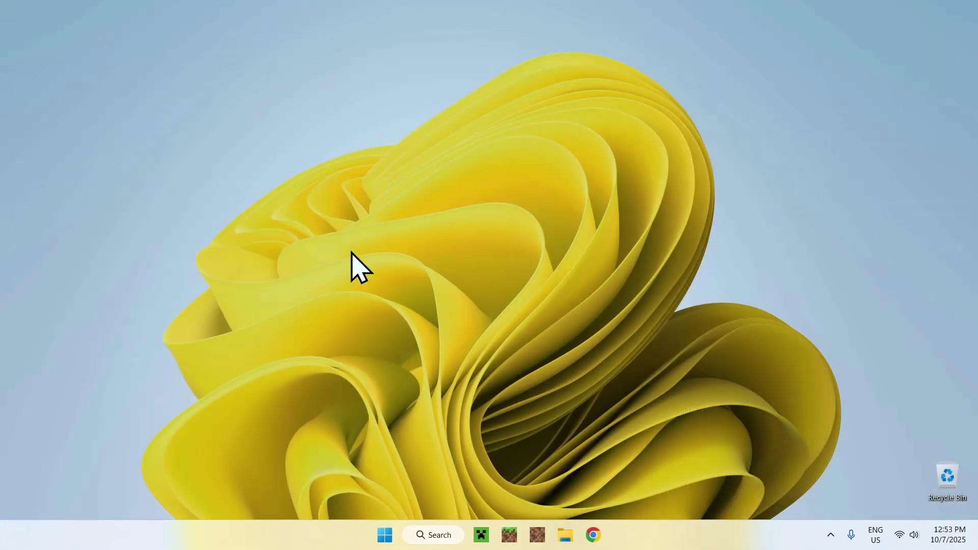
Open the Minecraft Launcher, start Java Edition with the latest release 1.21.10, and maximize the game window
left_click(480, 534)
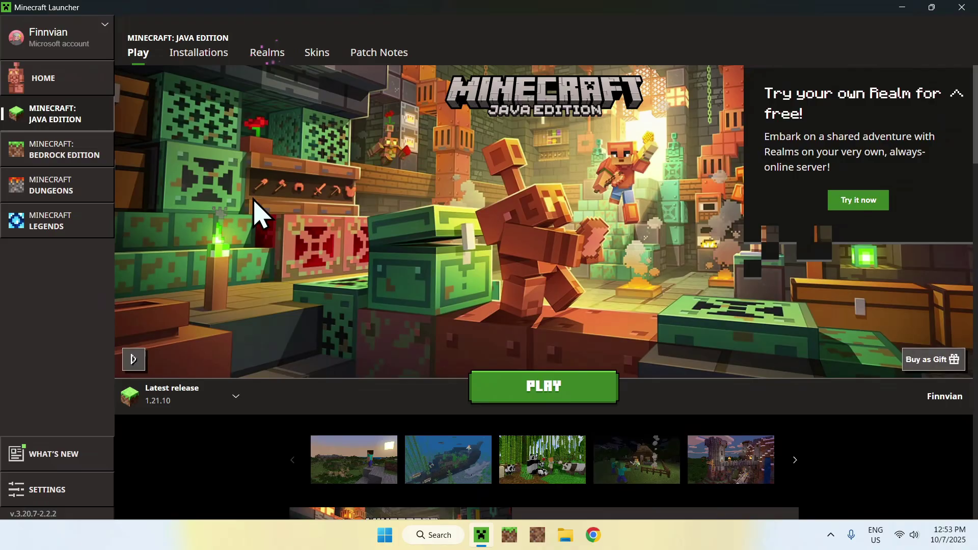
left_click(220, 398)
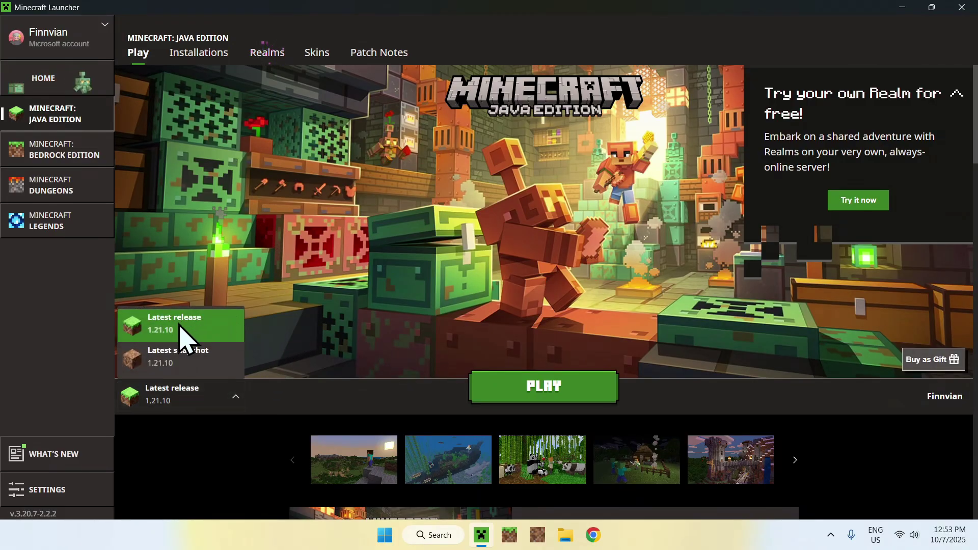
left_click(220, 330)
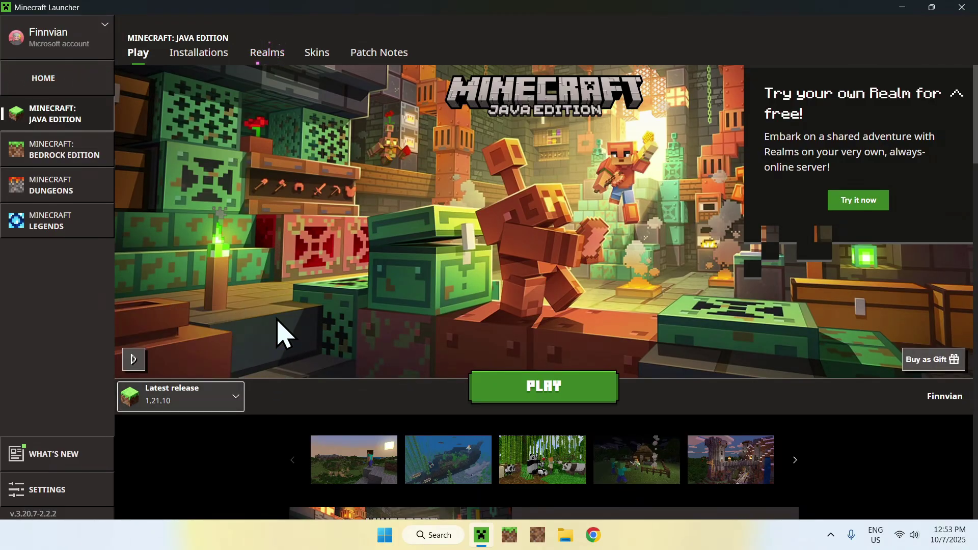
left_click(539, 399)
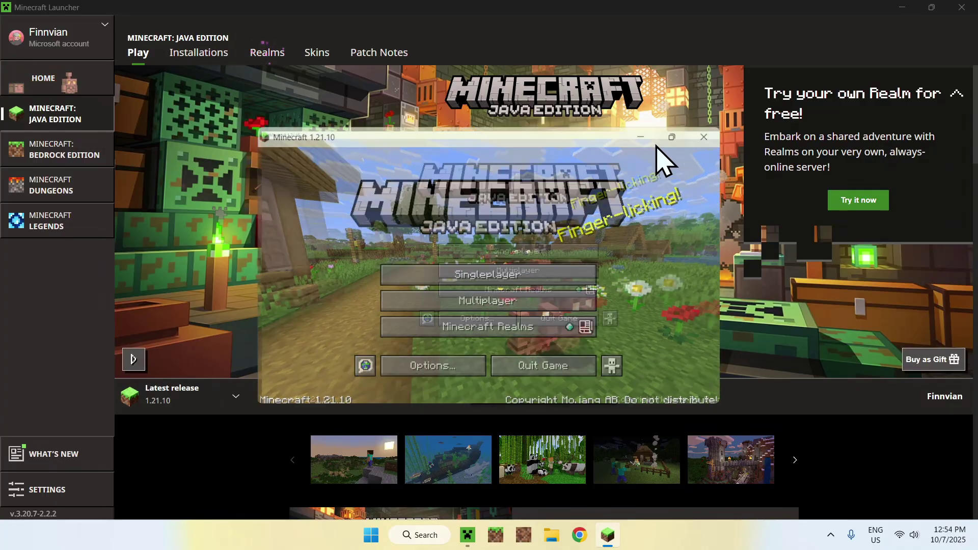
left_click(661, 143)
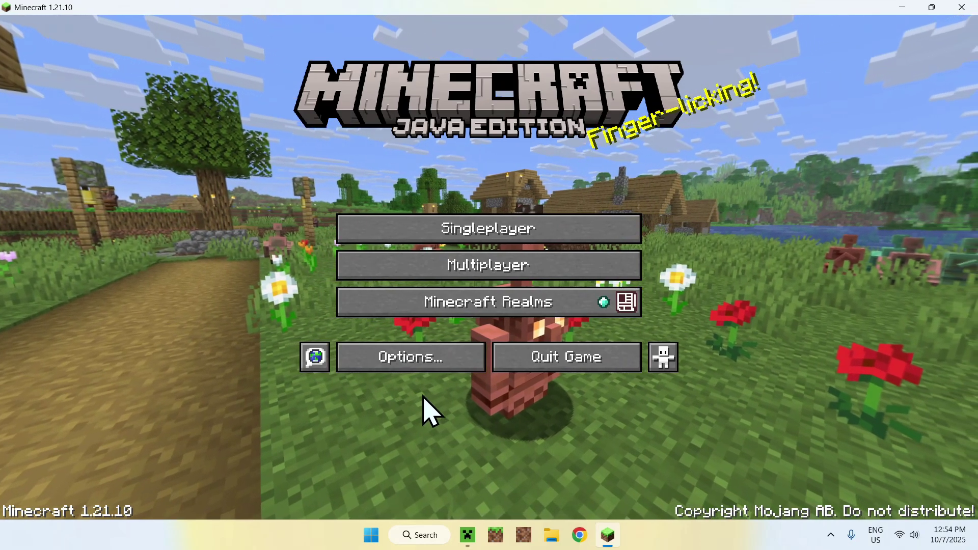
Open the pack folder from the game's resource pack options
left_click(403, 363)
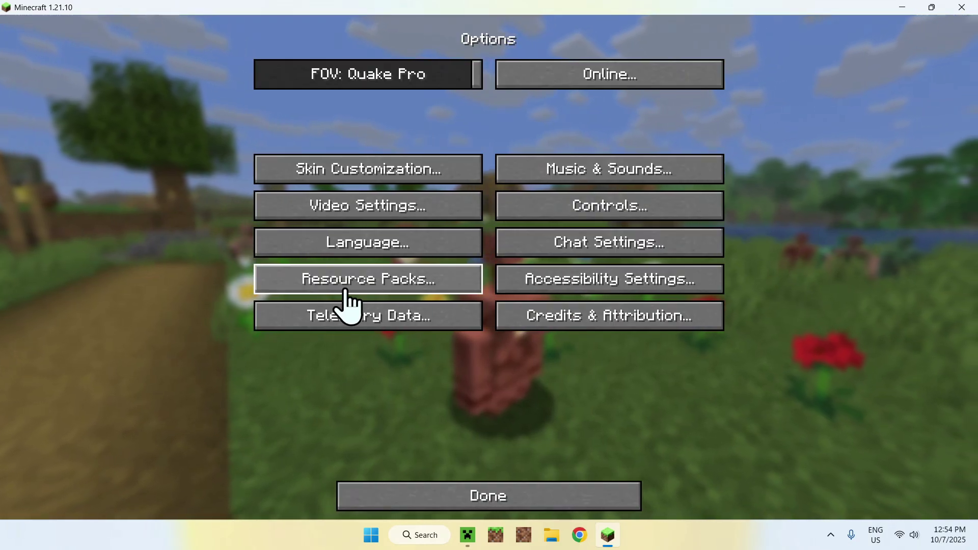
left_click(378, 290)
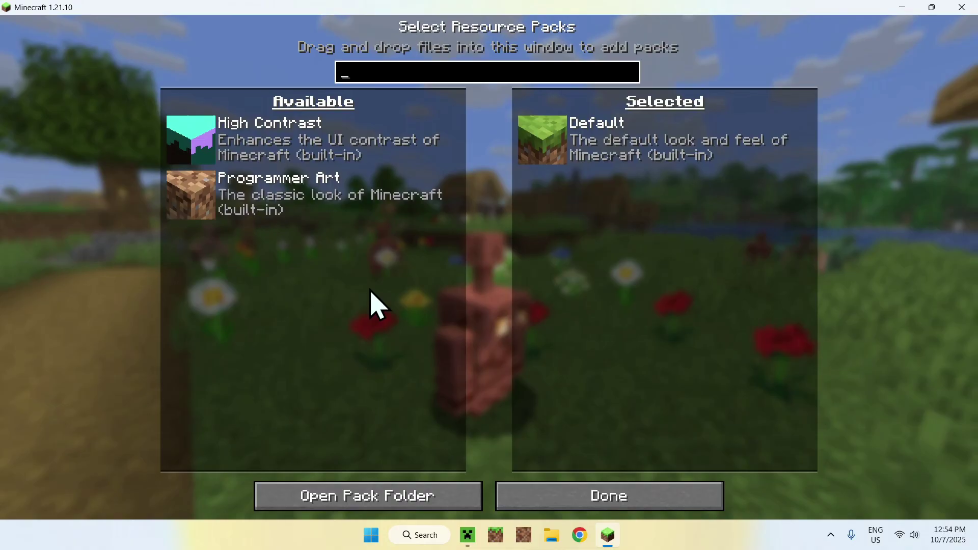
left_click(356, 490)
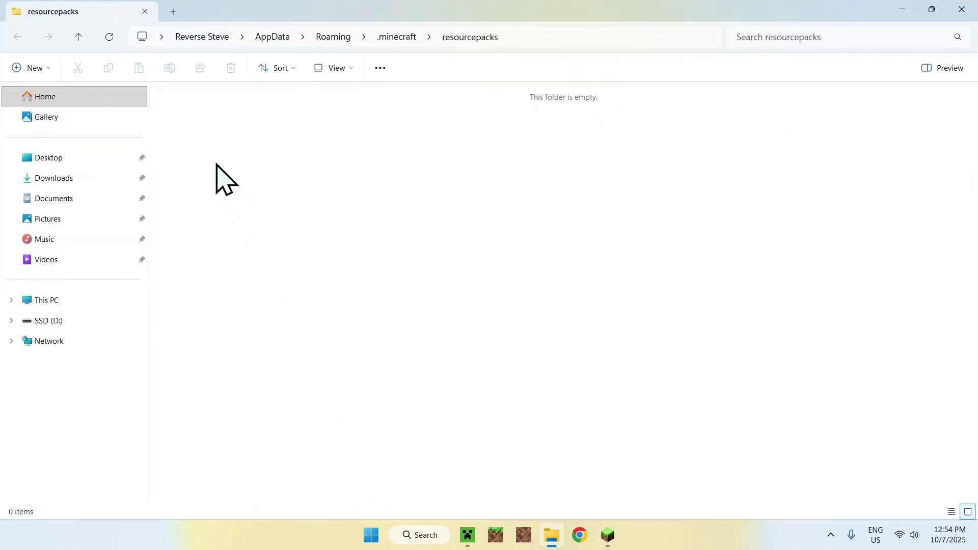
left_click_drag(206, 143, 695, 397)
Copy the downloaded Fullbright zip from Downloads into the resourcepacks folder
left_click(104, 178)
left_click(192, 148)
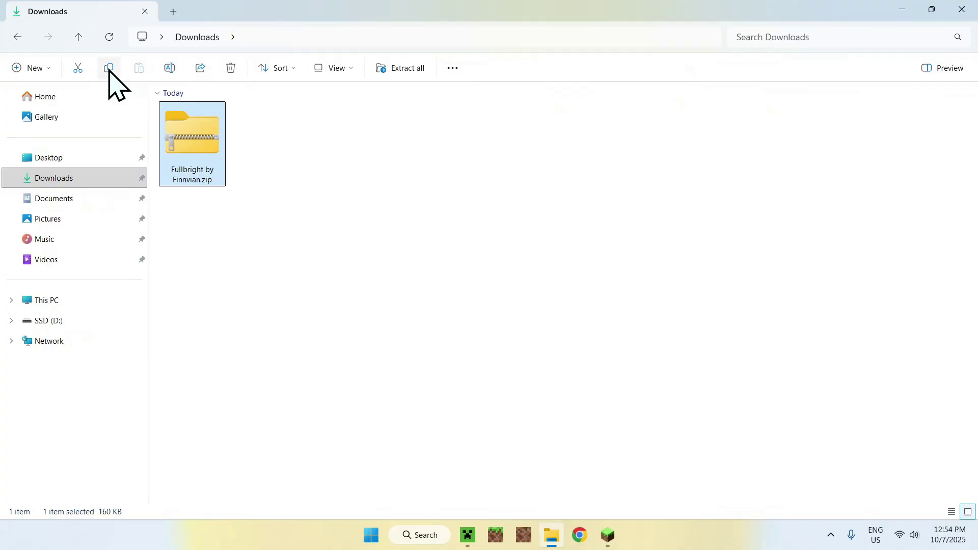
left_click(17, 37)
left_click(139, 69)
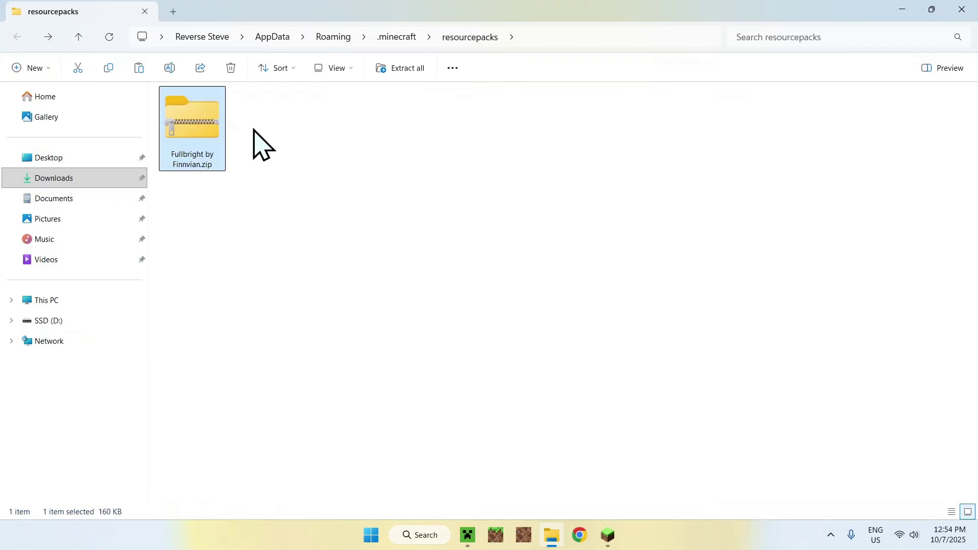
left_click(279, 142)
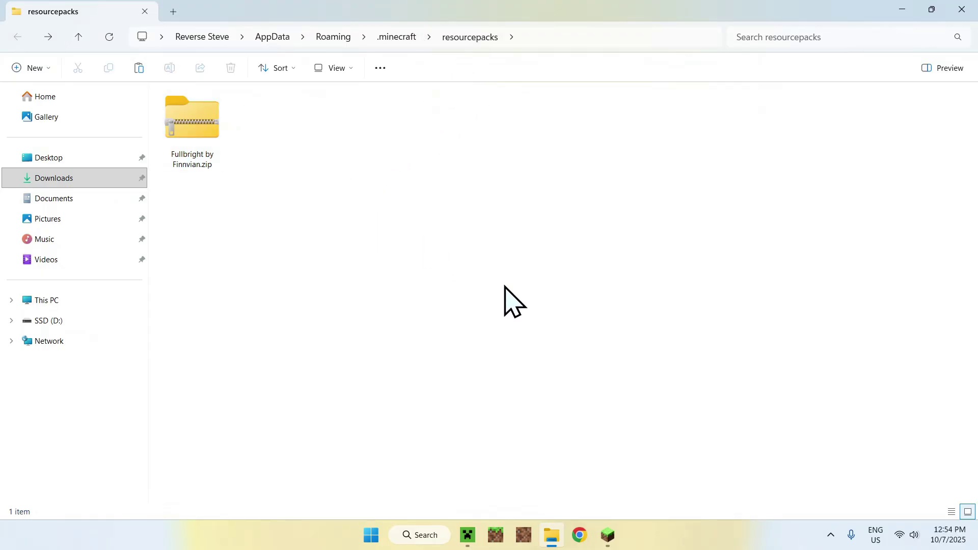
Switch back to Minecraft, move the Fullbright pack to the selected resource packs, and apply the selection
left_click(609, 535)
mouse_move(322, 155)
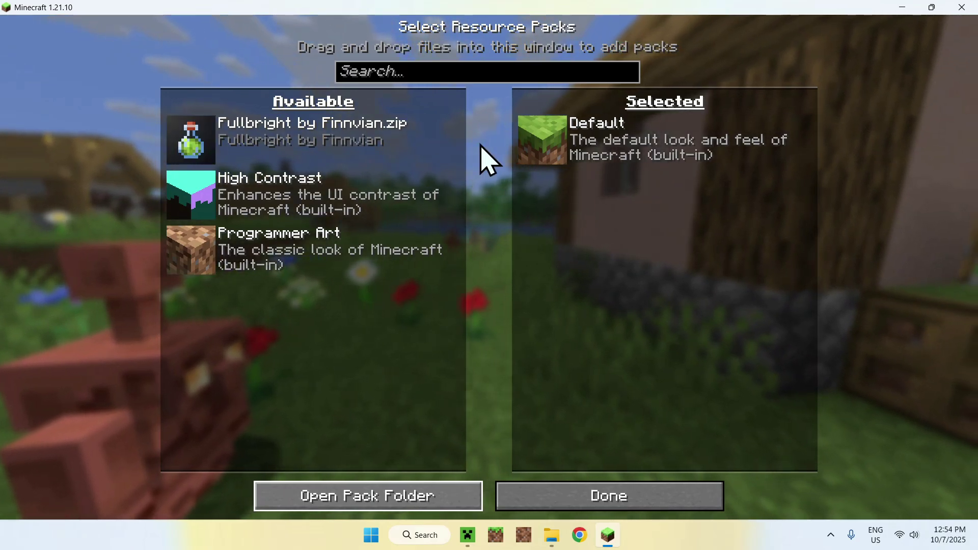
left_click(189, 138)
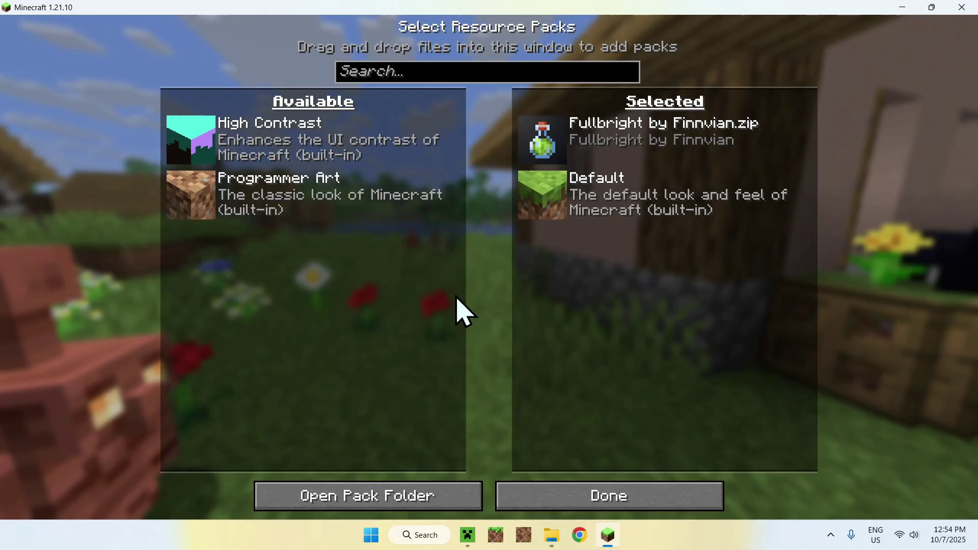
left_click(577, 499)
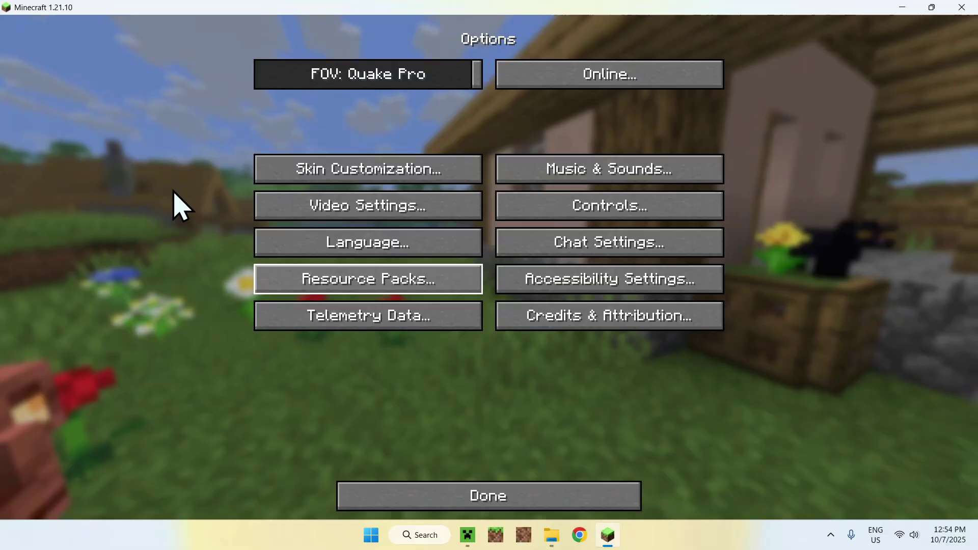
Set the brightness to Bright in the game's video settings
left_click(357, 214)
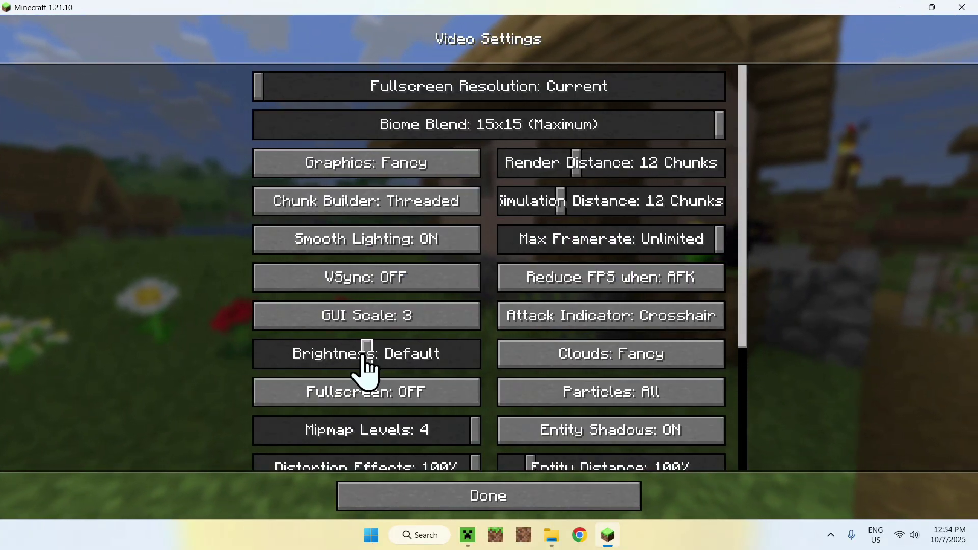
left_click_drag(366, 352, 478, 354)
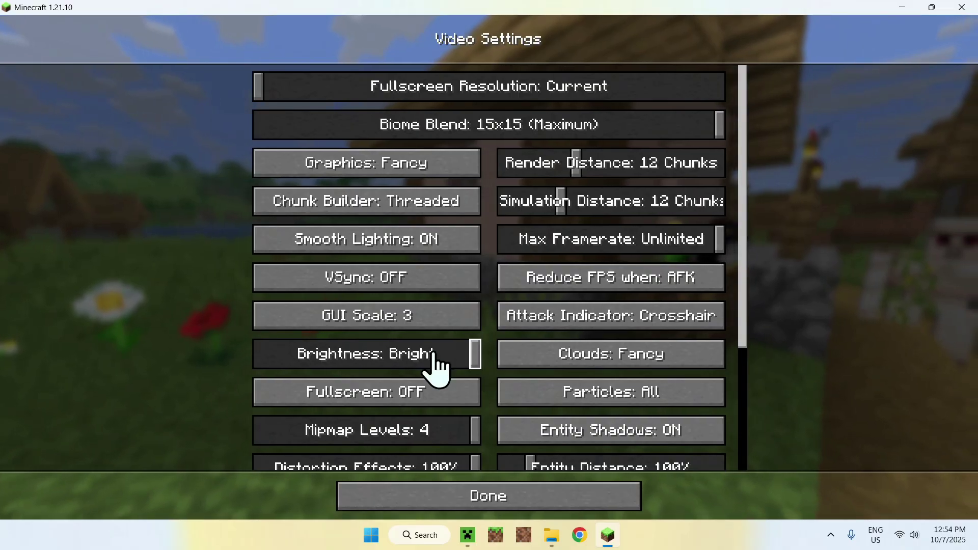
Leave the video settings, load the Tutorials singleplayer world, and set its time to 18000
left_click(476, 507)
left_click(489, 506)
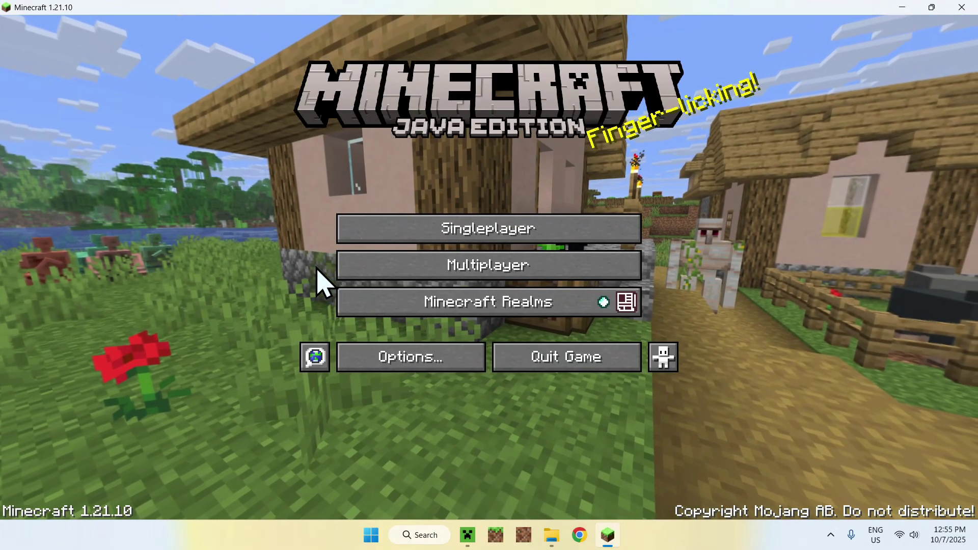
left_click(463, 232)
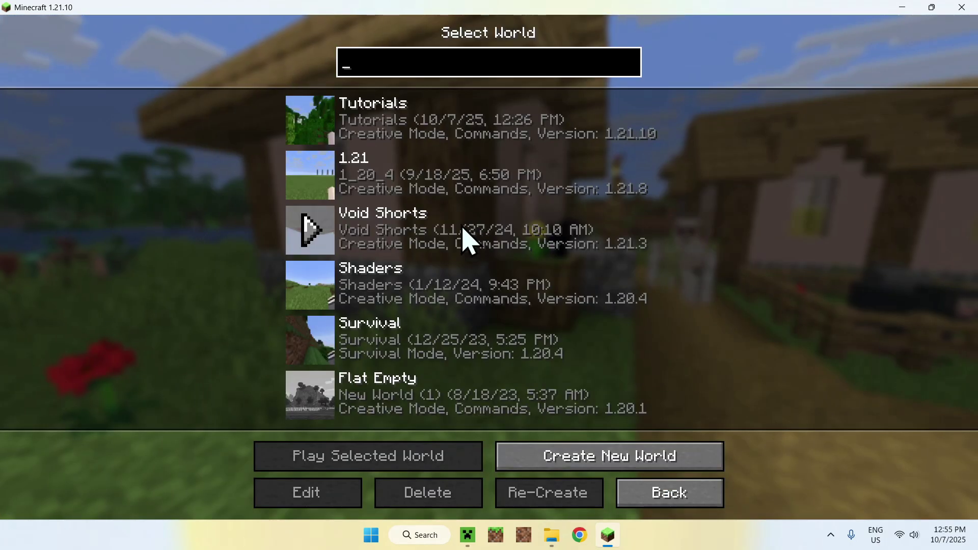
left_click(321, 134)
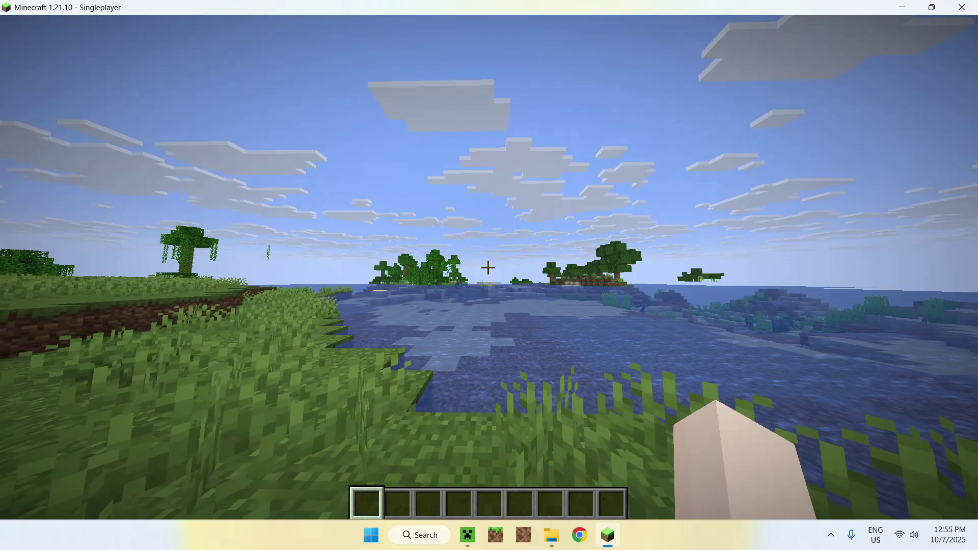
mouse_move(488, 268)
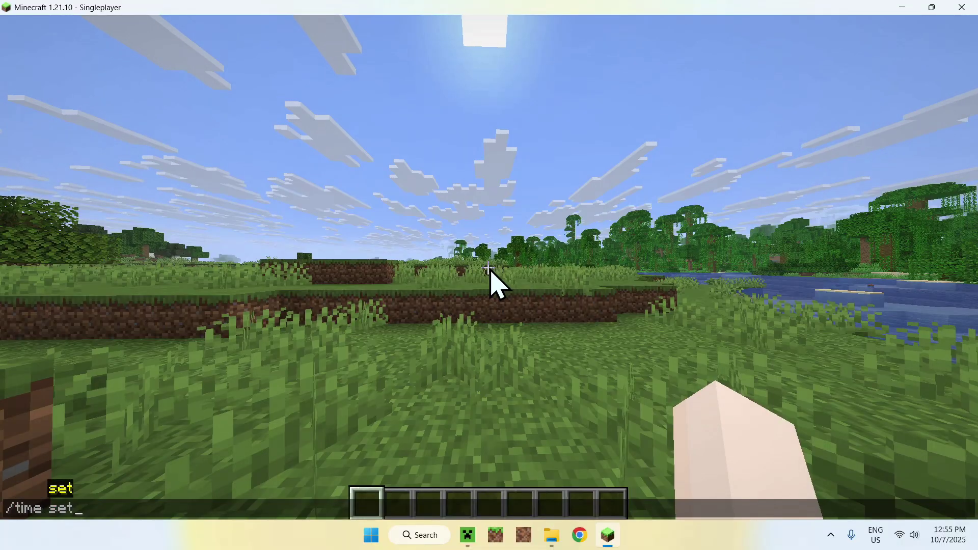
key("Return")
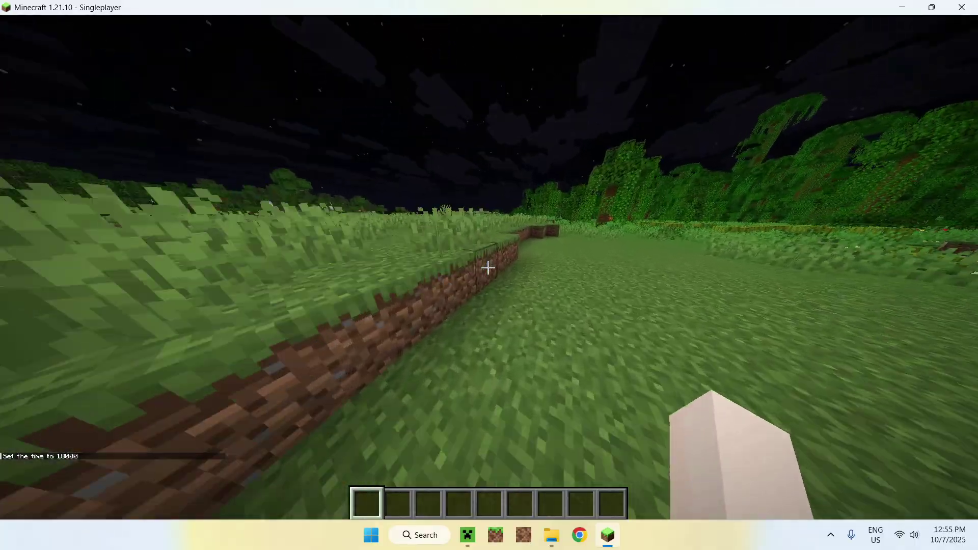
Dig down into the stone to inspect the lighting underground, and return to the surface to refill the hole with picked blocks
left_click_drag(488, 267, 488, 267)
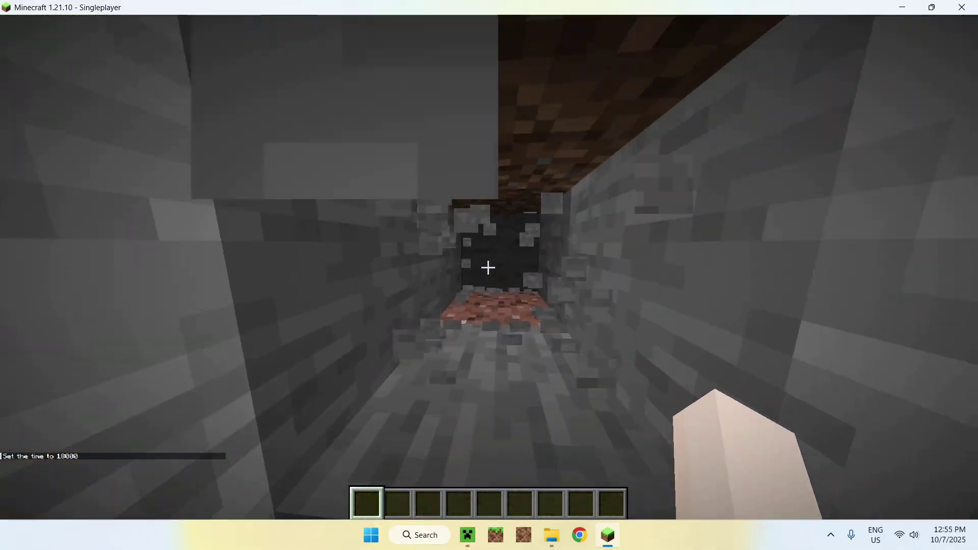
mouse_move(488, 268)
key("space")
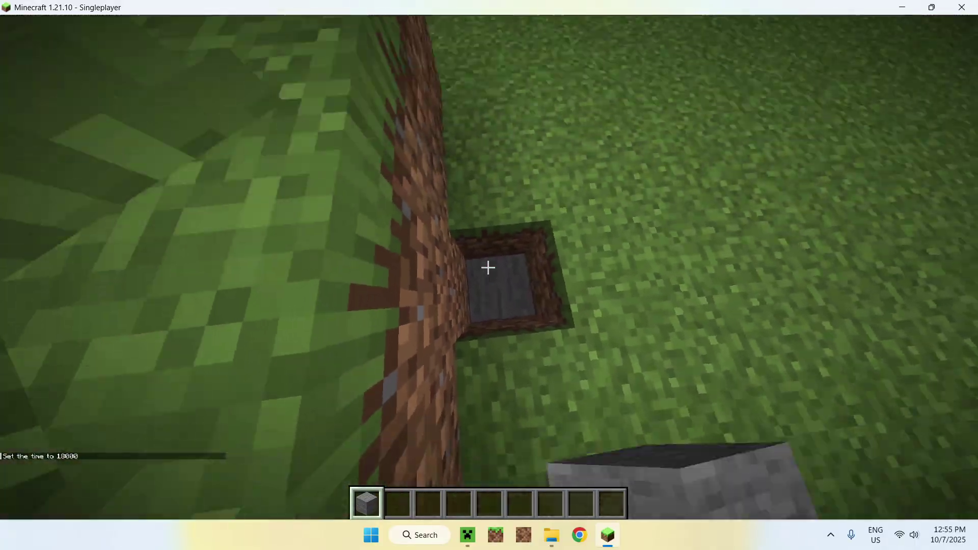
middle_click(488, 267)
scroll(488, 268, "down", 2)
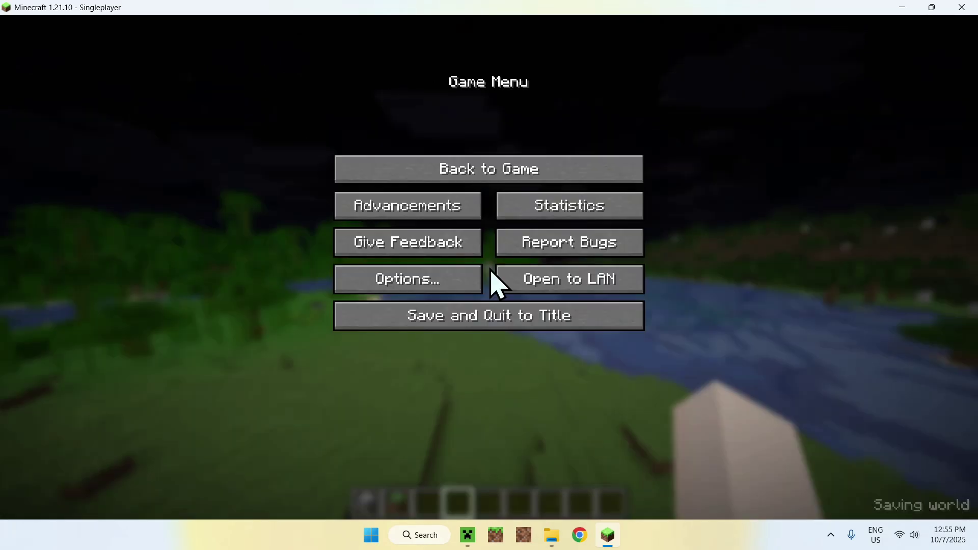
Remove the Fullbright pack from the selected resource packs, apply the change, and return to the world to compare the lighting
left_click(429, 291)
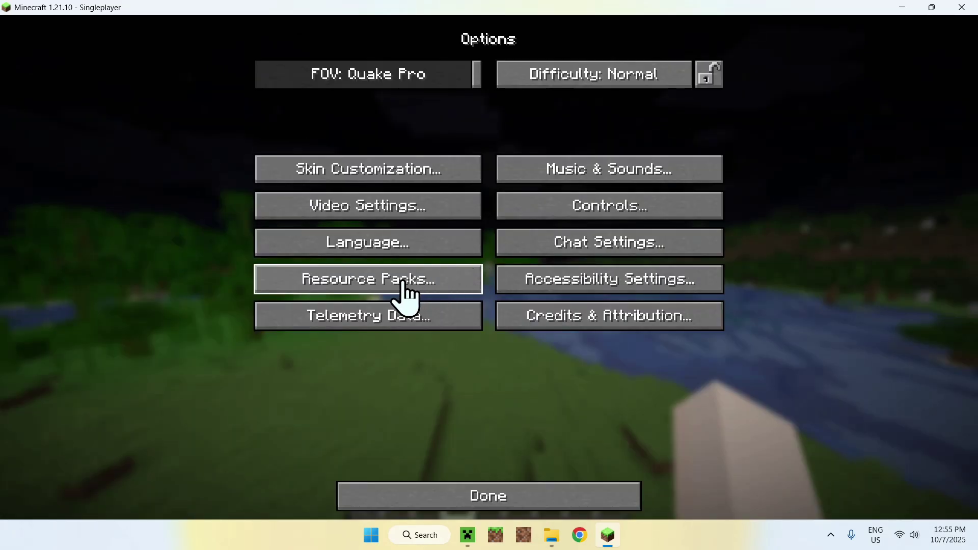
left_click(365, 297)
left_click(531, 142)
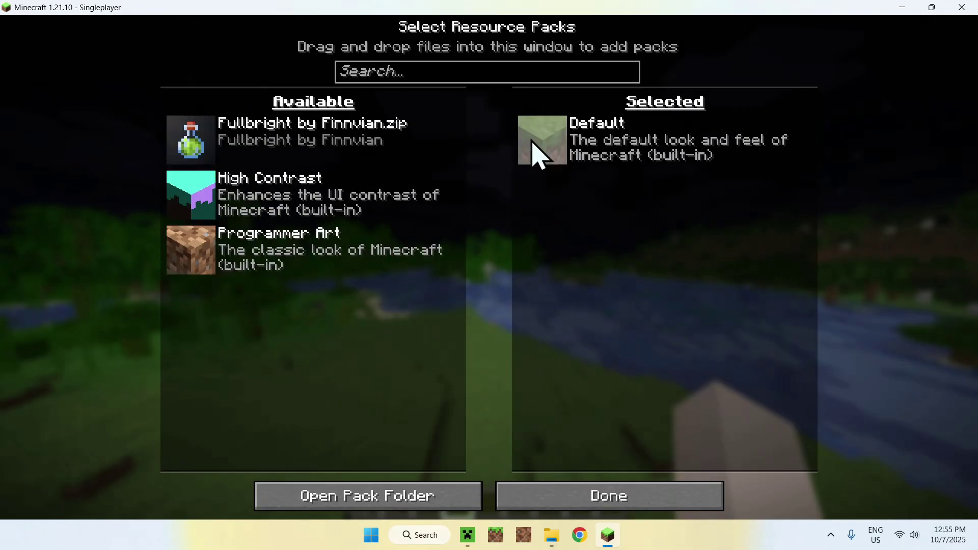
left_click(588, 494)
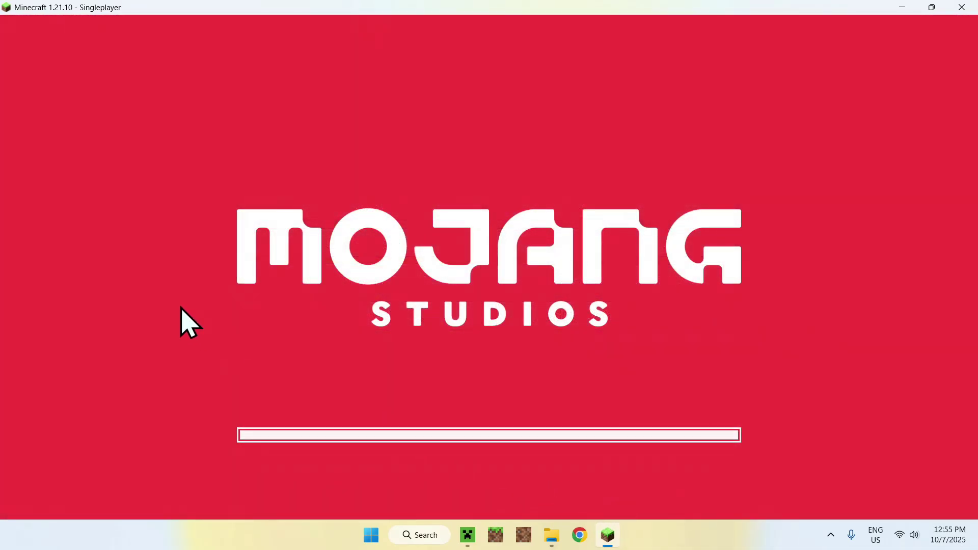
key("Escape")
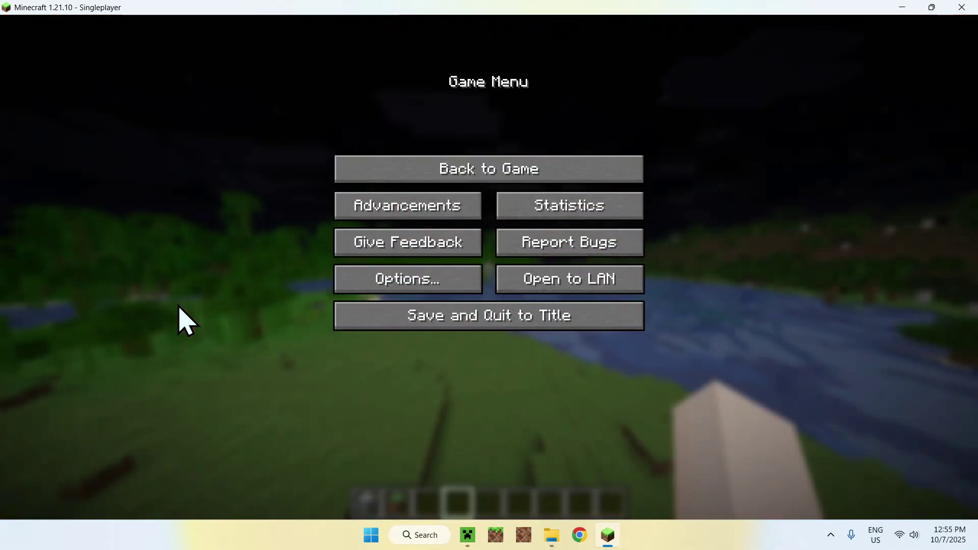
key("Escape")
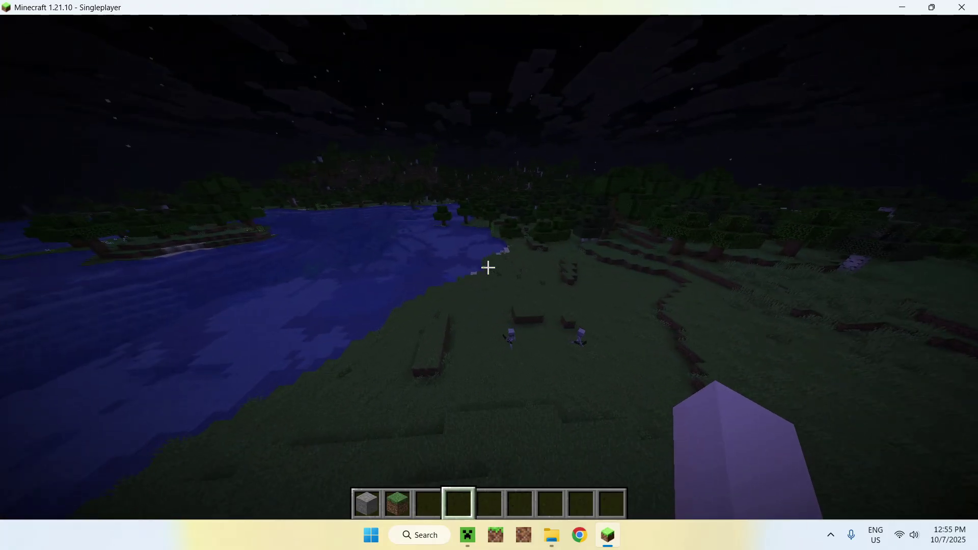
key("w")
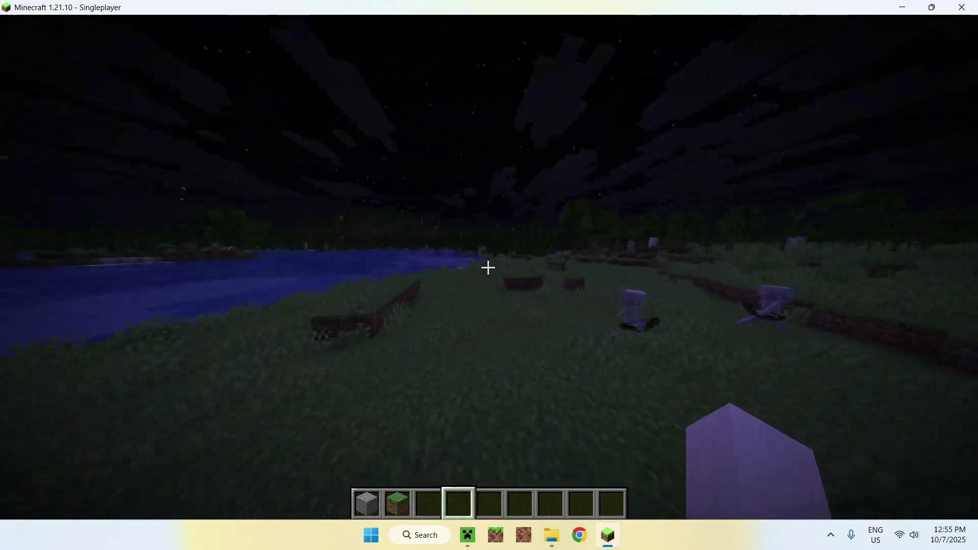
Lower the brightness to about 52 in the video settings and return to the world
key("Escape")
left_click(476, 282)
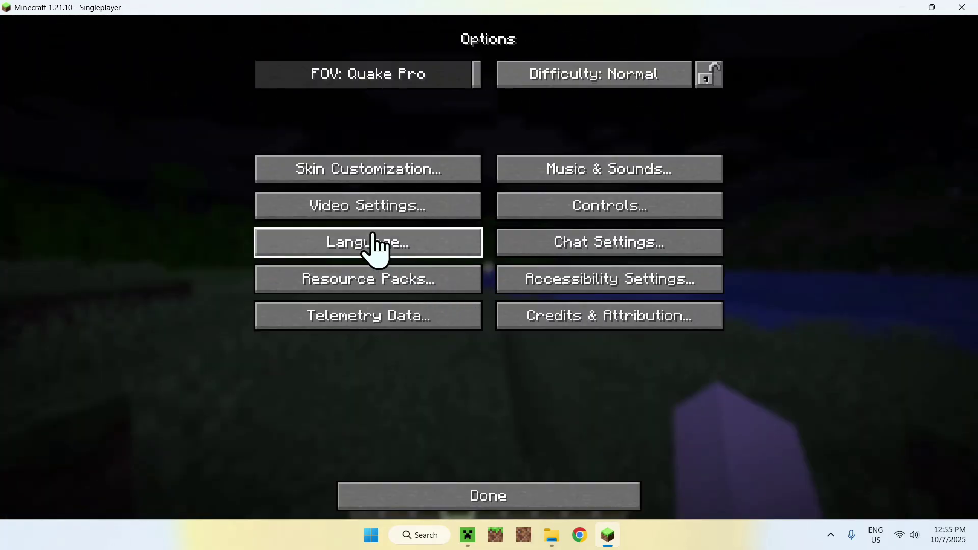
left_click(370, 206)
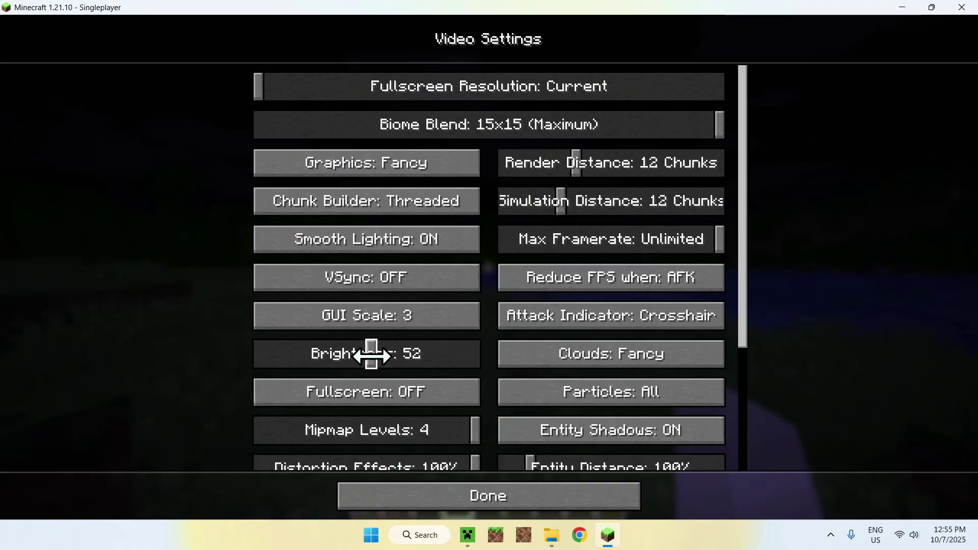
key("Escape")
key("Escape")
key("Escape")
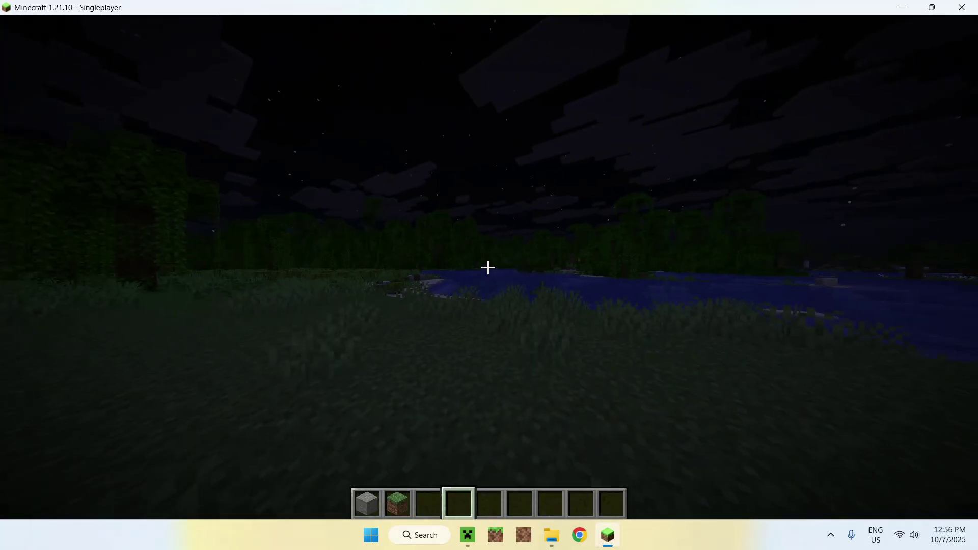
Switch to the front-facing third-person view and walk along the shore to examine the night lighting without Fullbright
key("F5")
key("F5")
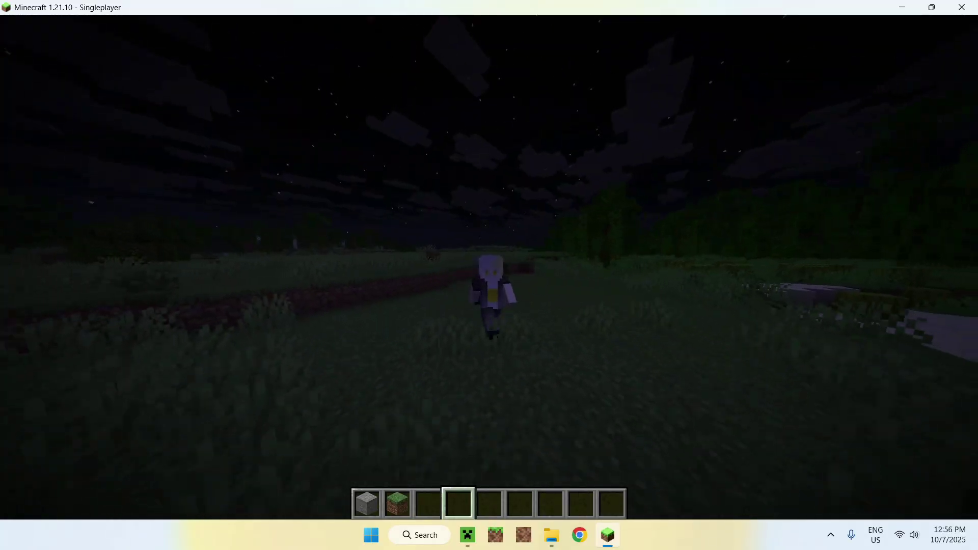
key("w")
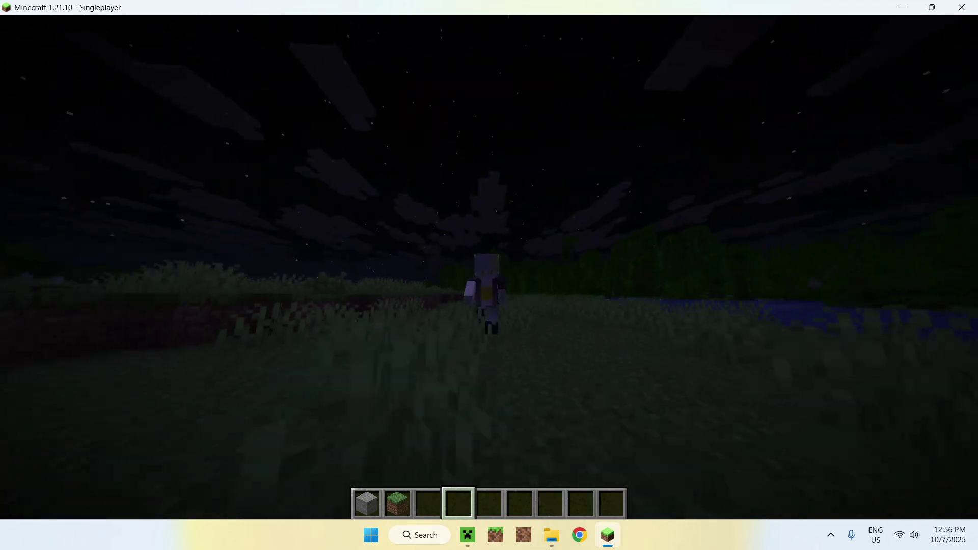
key("w")
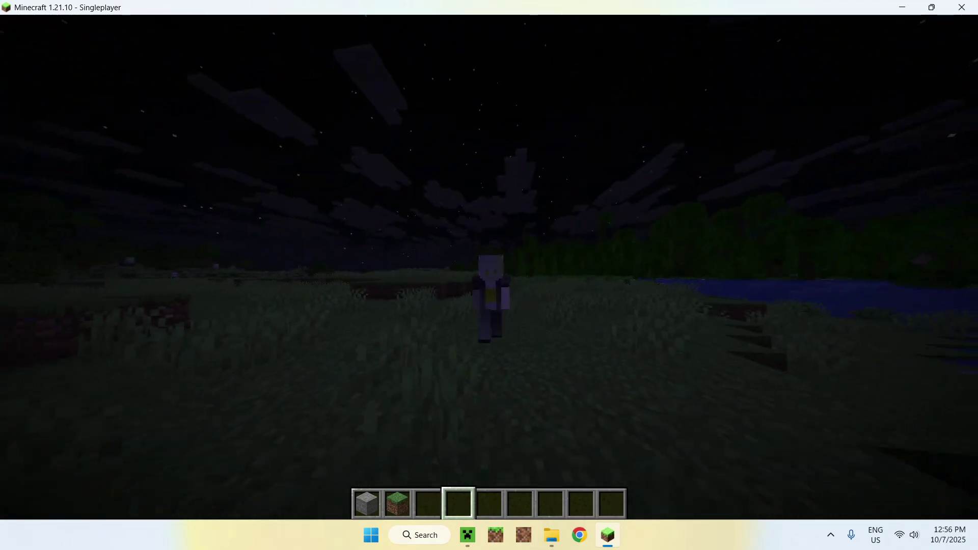
key("w")
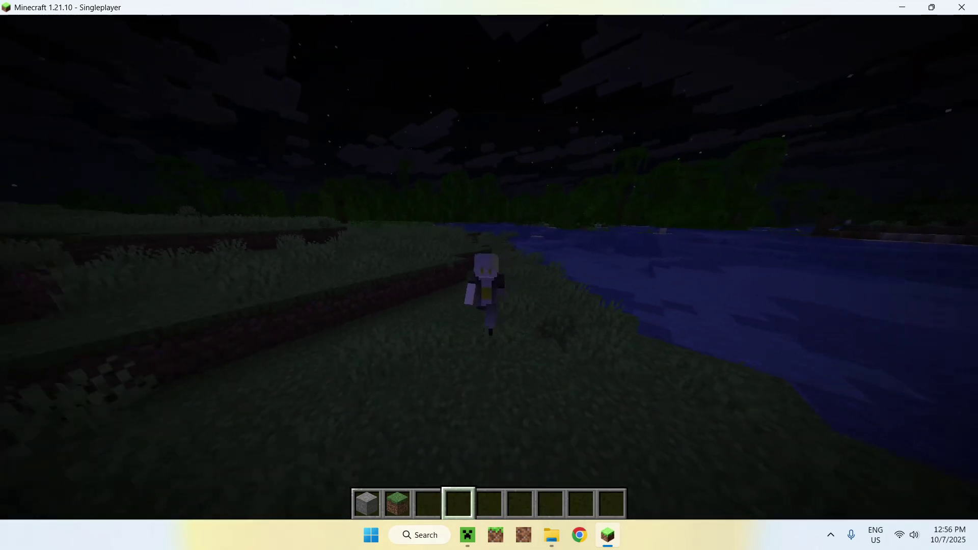
key("w")
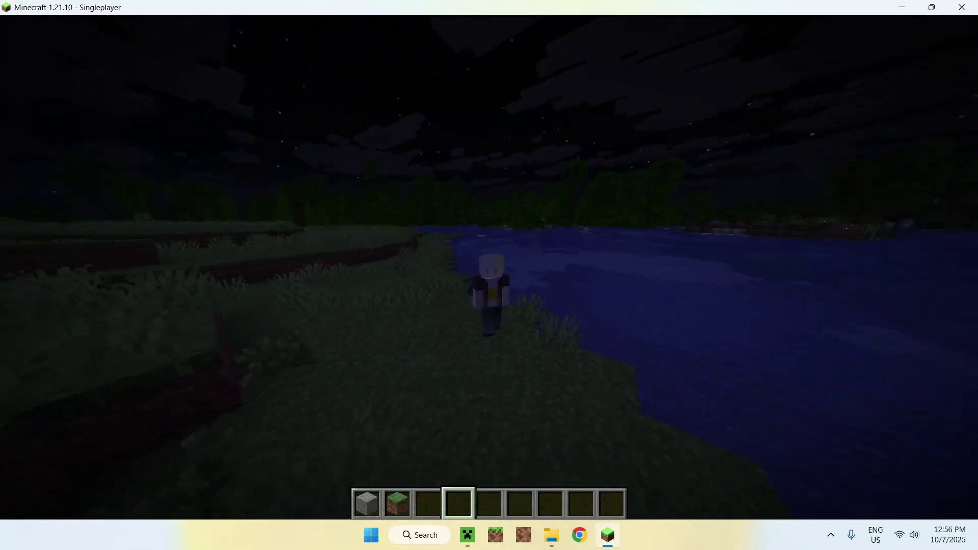
key("w")
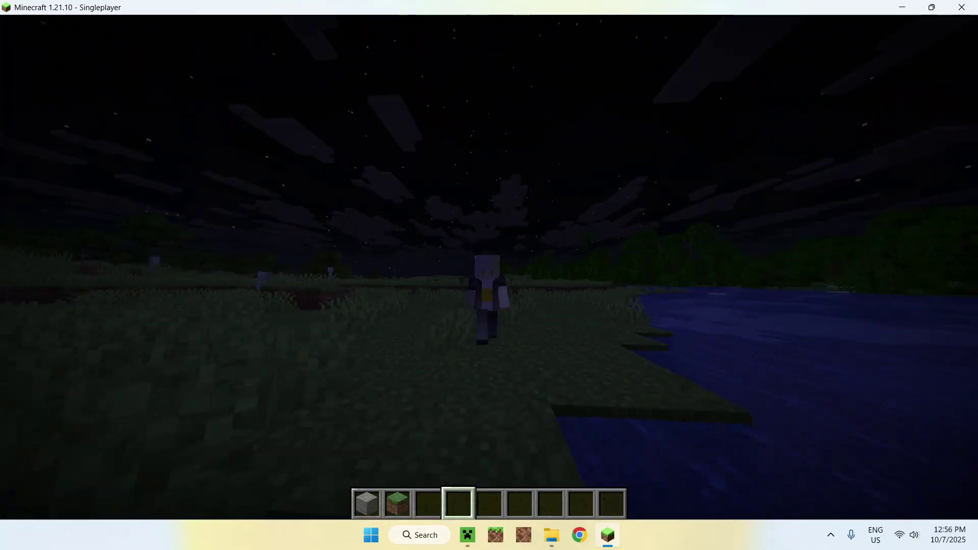